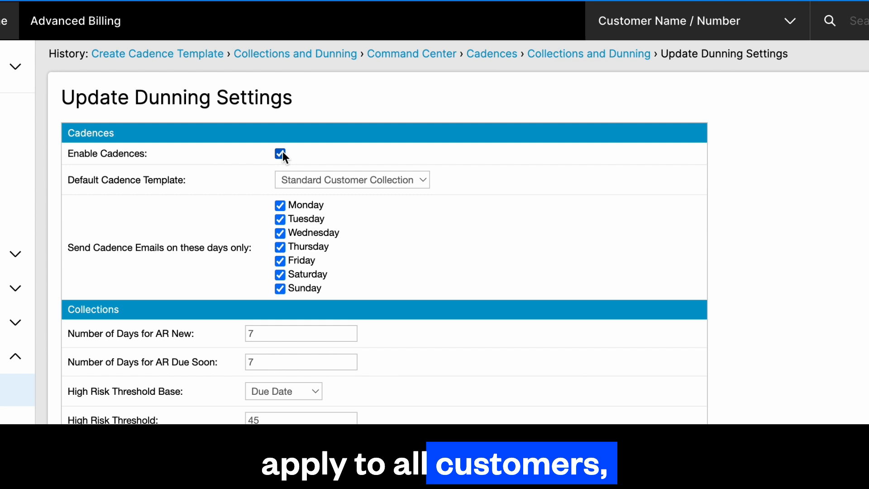
Choose Standard Customer Collection as the default cadence template and save the dunning settings
left_click(281, 181)
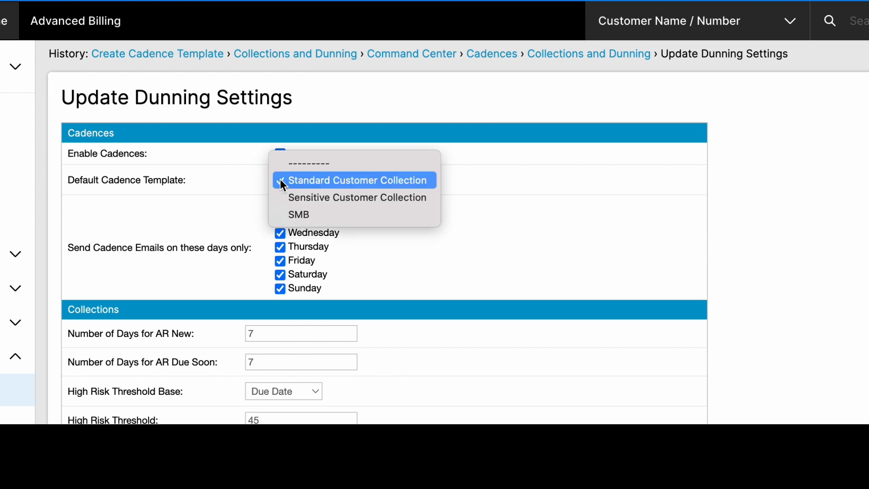
left_click(237, 184)
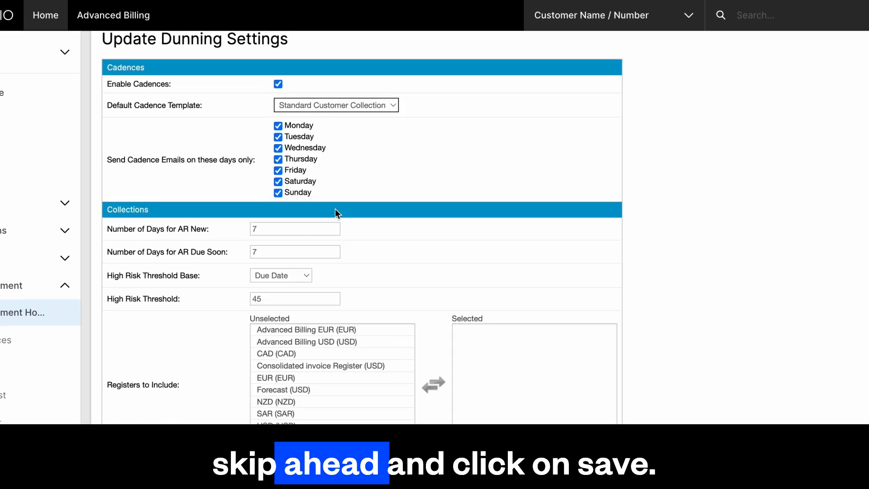
left_click(154, 441)
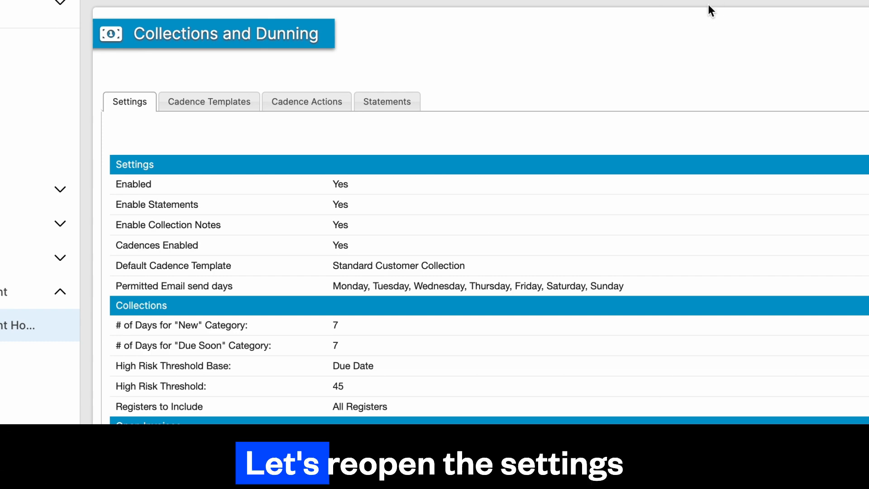
Start a new cadence template in Collections and Dunning and name it SMB
left_click(200, 101)
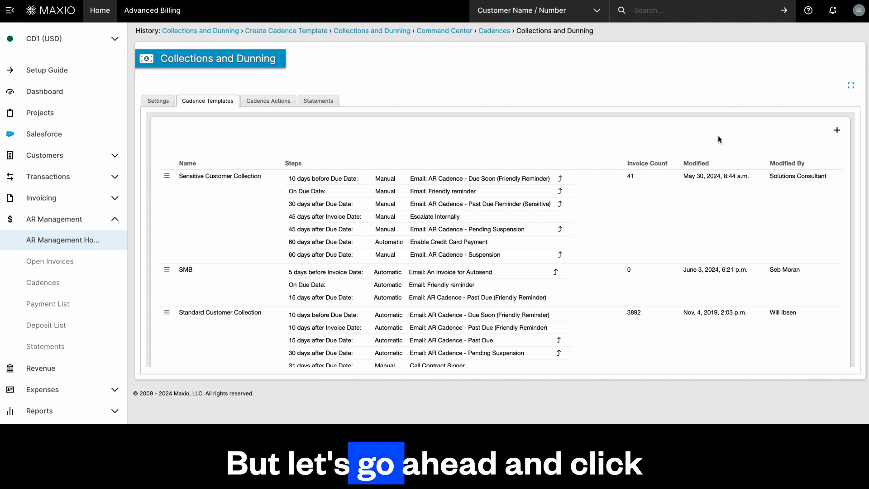
left_click(837, 130)
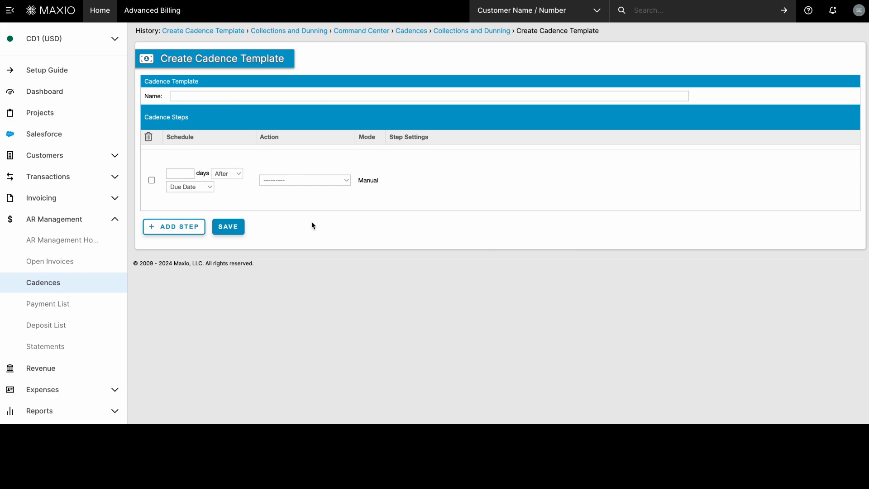
left_click(187, 96)
type("SMB")
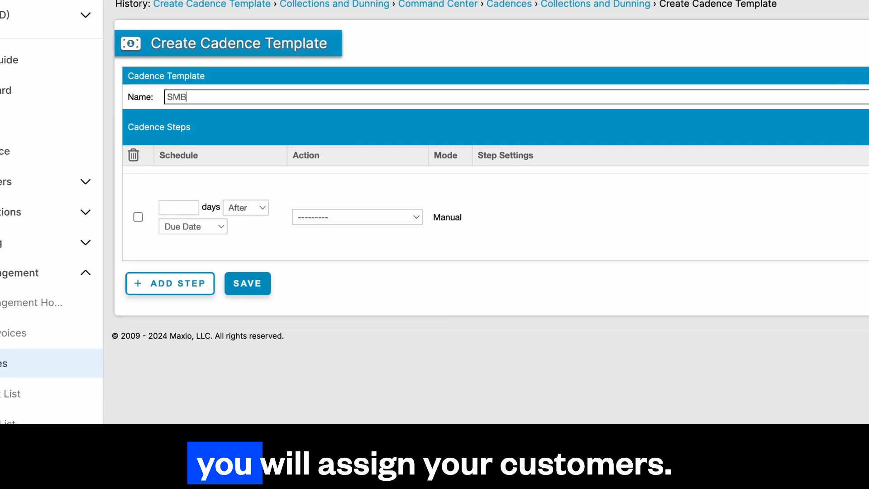
Schedule the first cadence step for 5 days before the due date
left_click(186, 178)
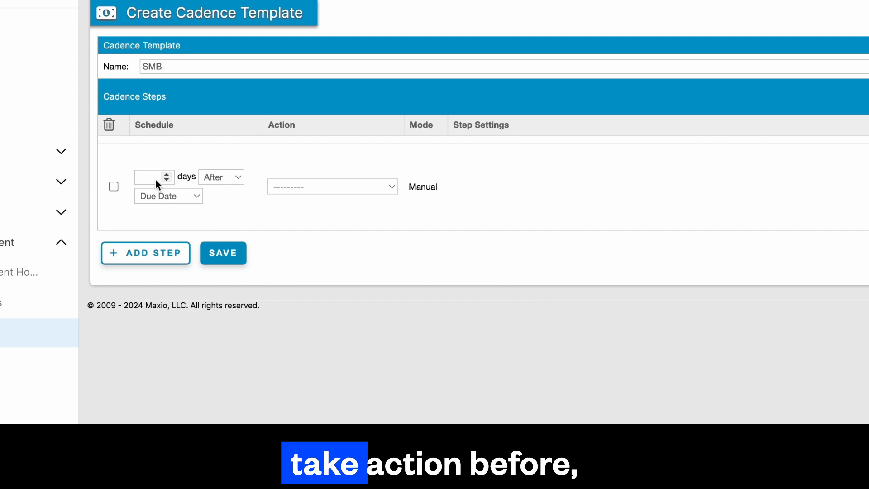
left_click(156, 193)
left_click(156, 195)
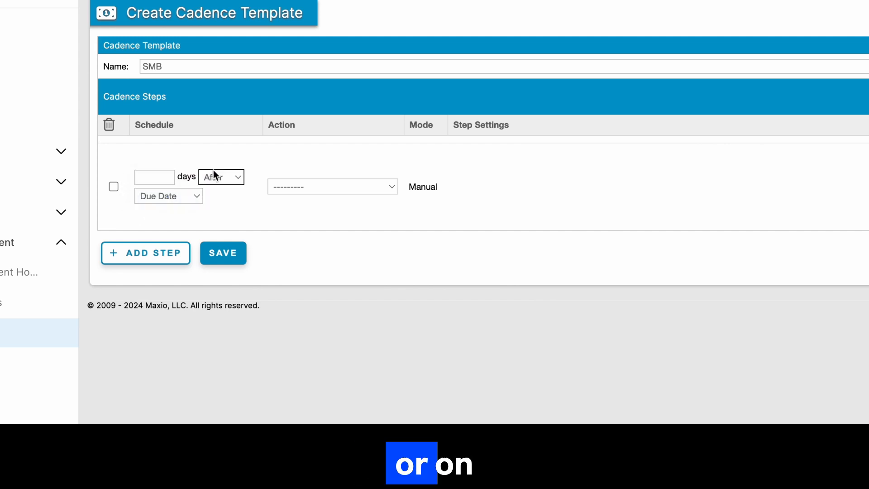
left_click(213, 172)
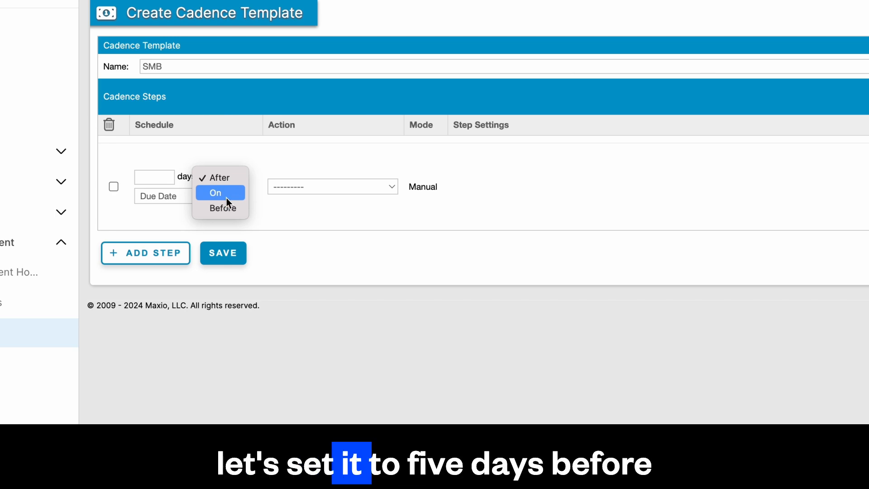
left_click(224, 208)
left_click(166, 175)
left_click(167, 175)
left_click(167, 175)
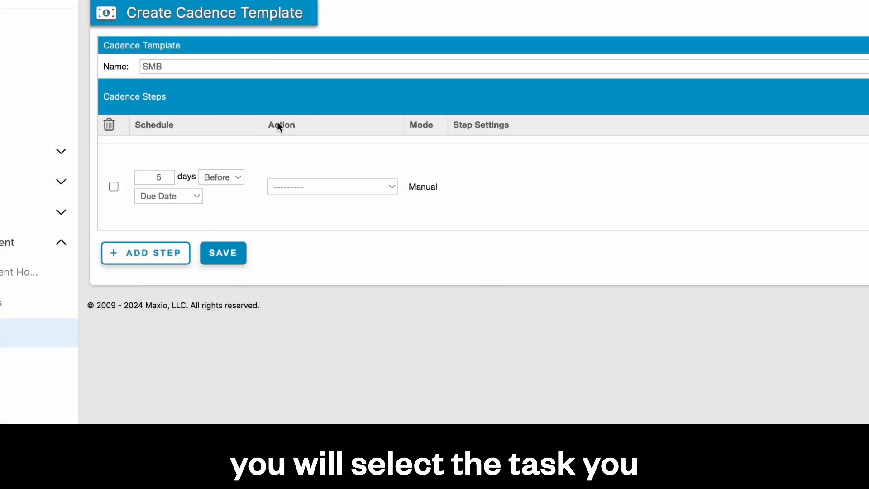
Set the first cadence step's action to Email and its mode to Automatic
left_click(340, 192)
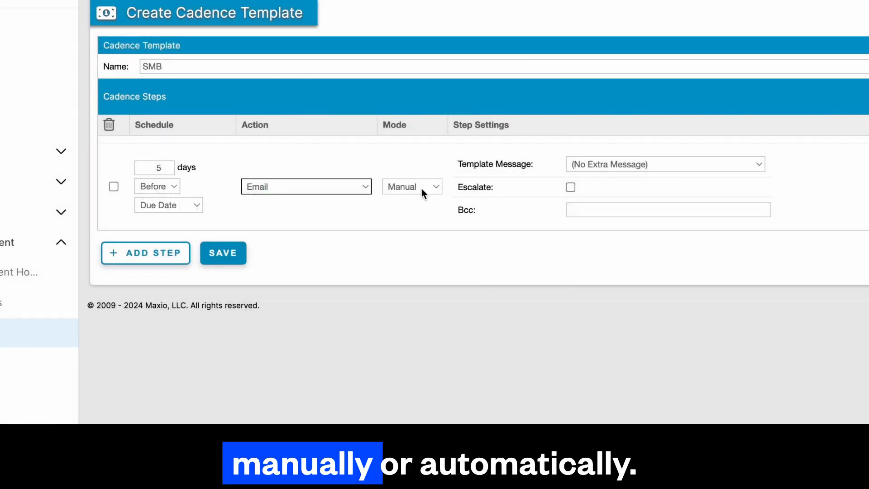
left_click(420, 187)
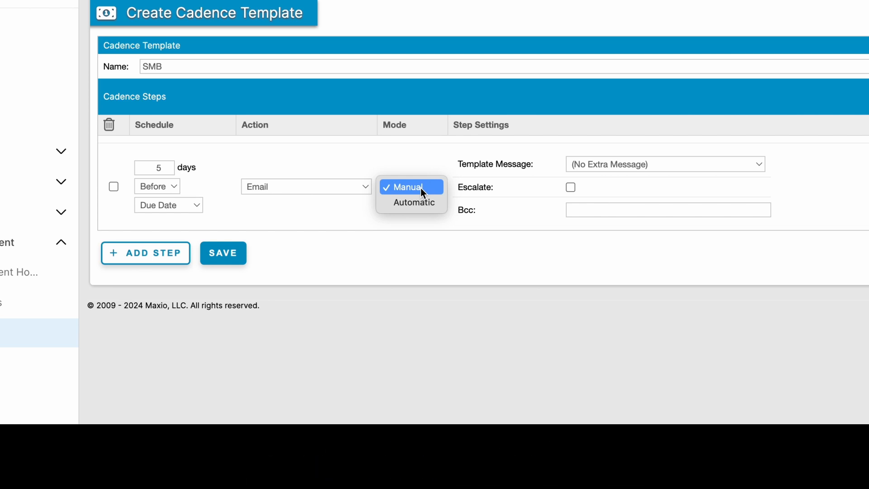
left_click(422, 204)
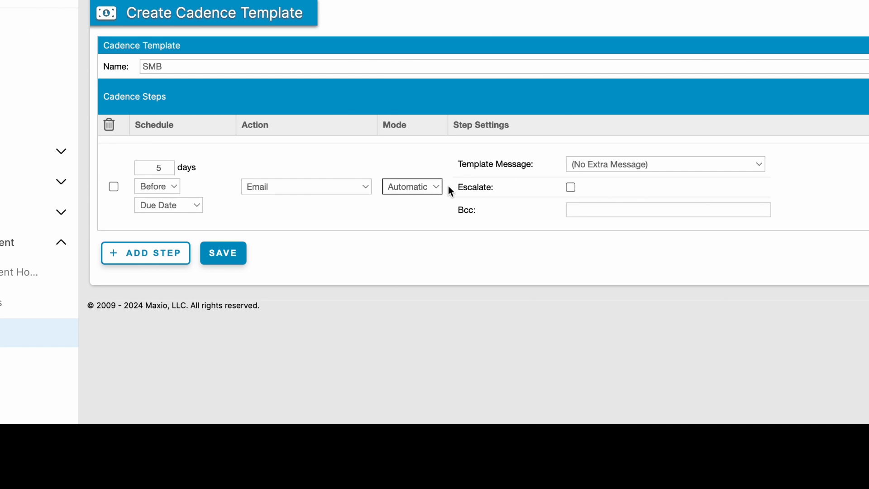
Give the first step's email the invoice reminder message, enable escalation and enter a Bcc e-mail address
left_click(588, 165)
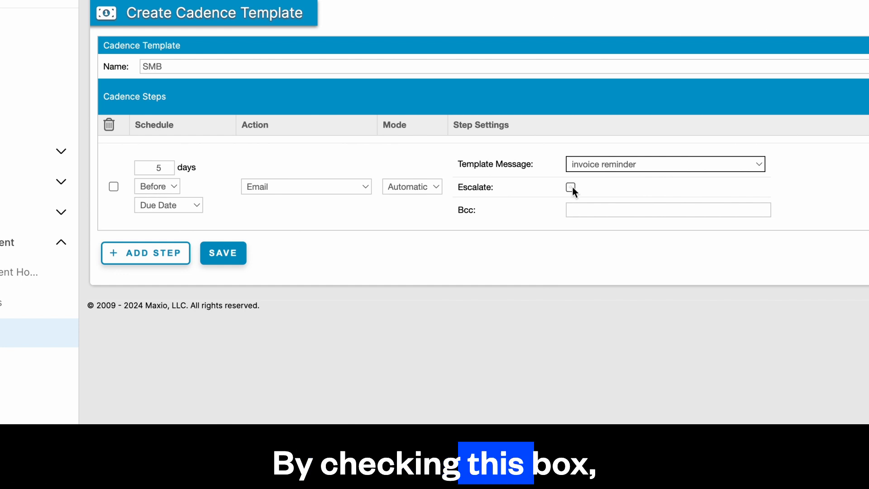
left_click(572, 187)
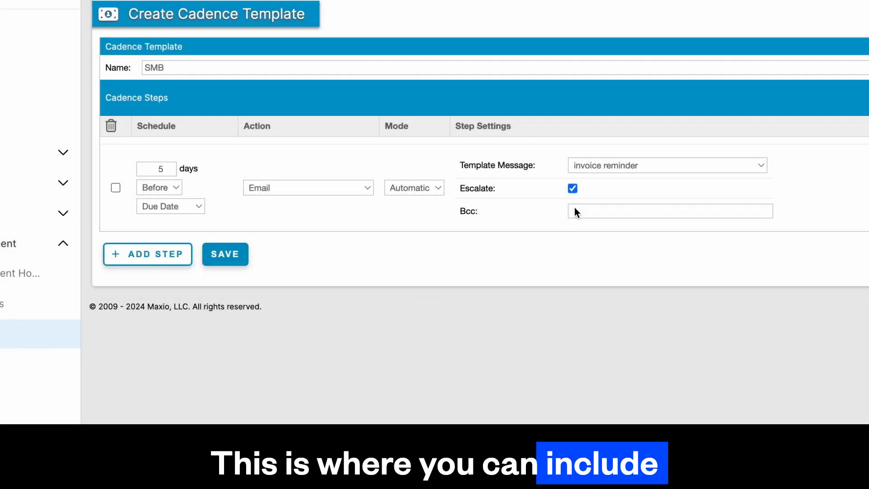
left_click(575, 209)
type("email@e")
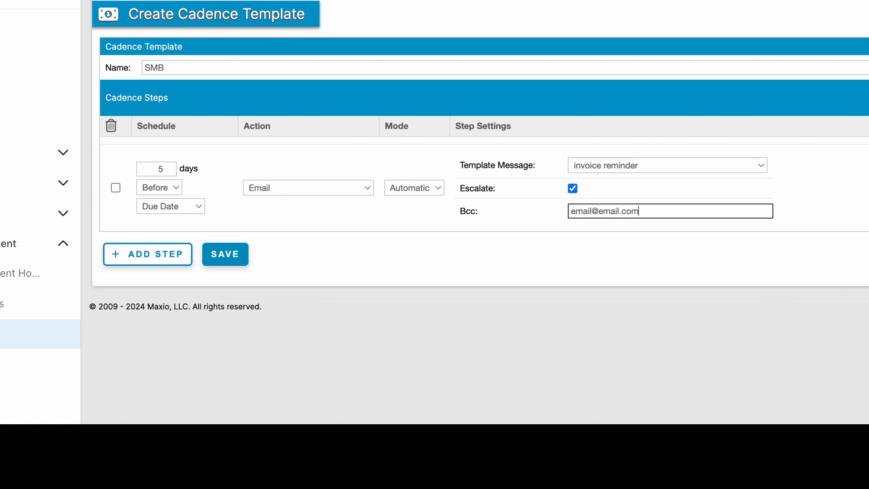
type("mail.com")
Add a second cadence step scheduled on the due date
left_click(147, 254)
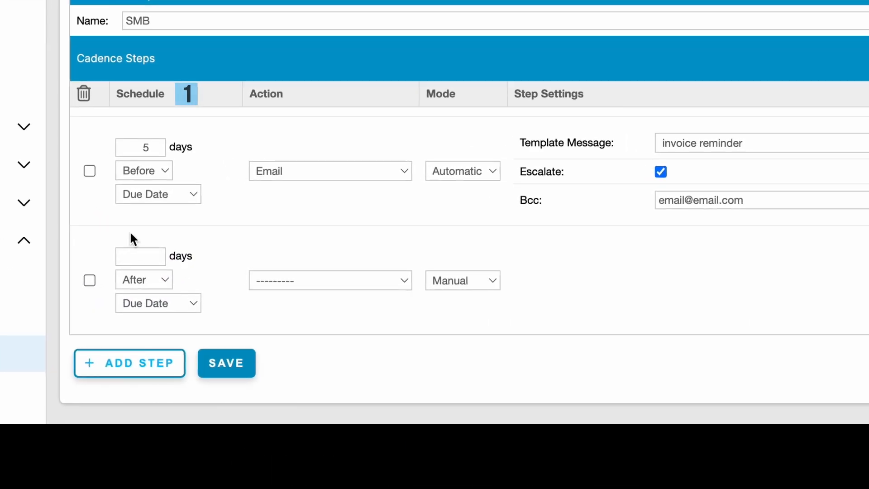
left_click(155, 254)
left_click(162, 259)
left_click(162, 282)
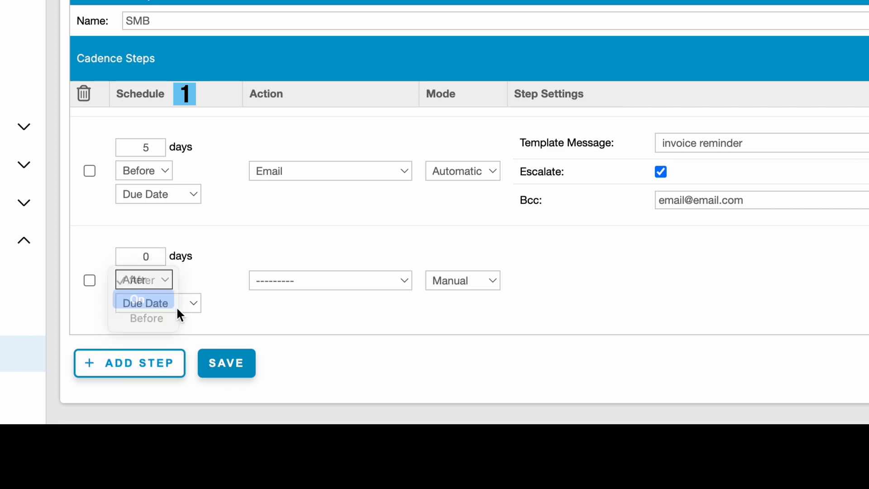
left_click(185, 305)
Make the second cadence step an automatic Email action with the invoice reminder template message
left_click(296, 281)
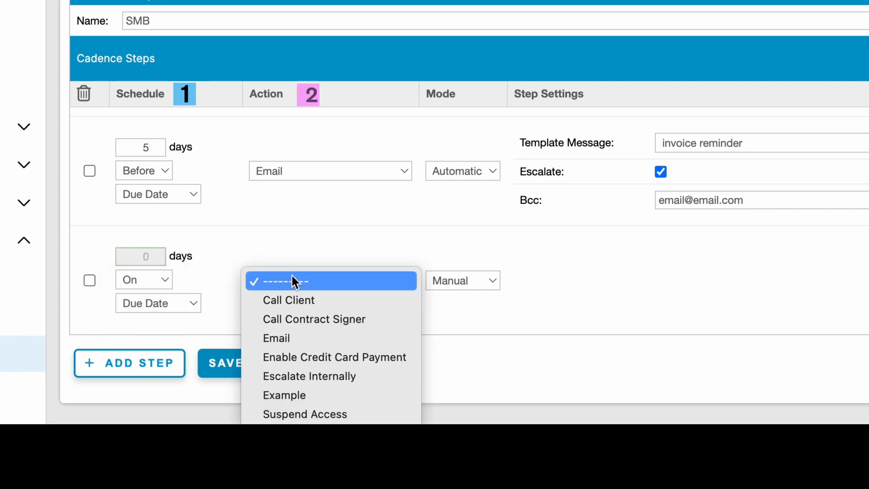
left_click(285, 337)
left_click(463, 281)
left_click(466, 299)
left_click(706, 254)
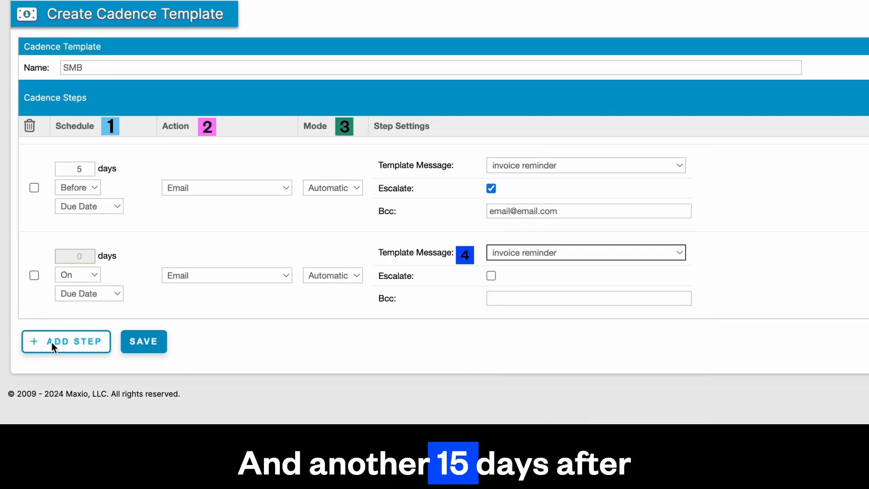
Add a third cadence step 15 days after the due date with an automatic Email action
left_click(52, 342)
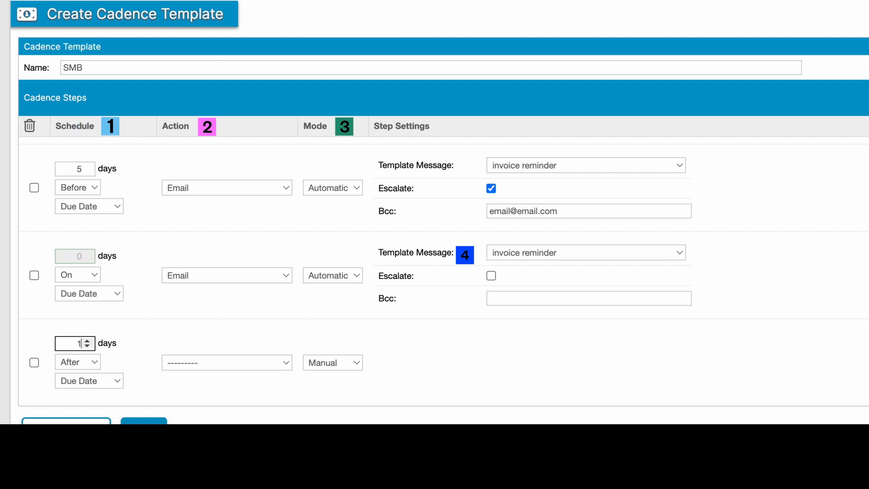
type("15")
left_click(235, 372)
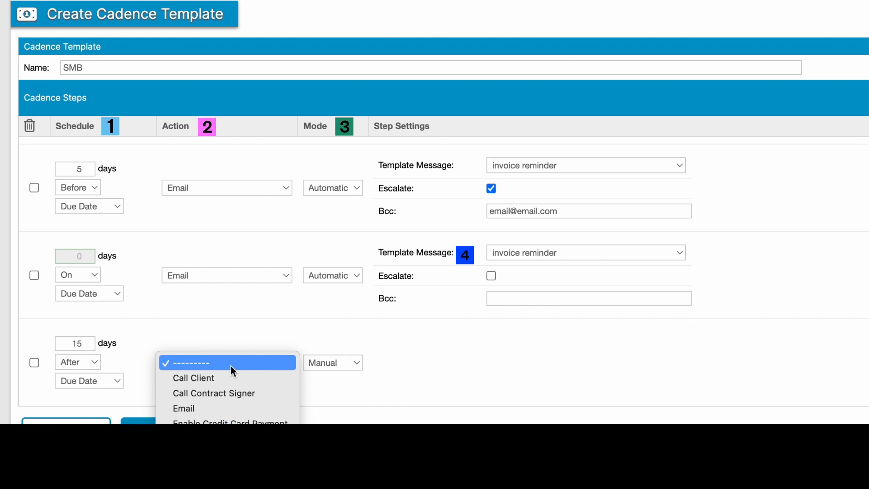
left_click(226, 409)
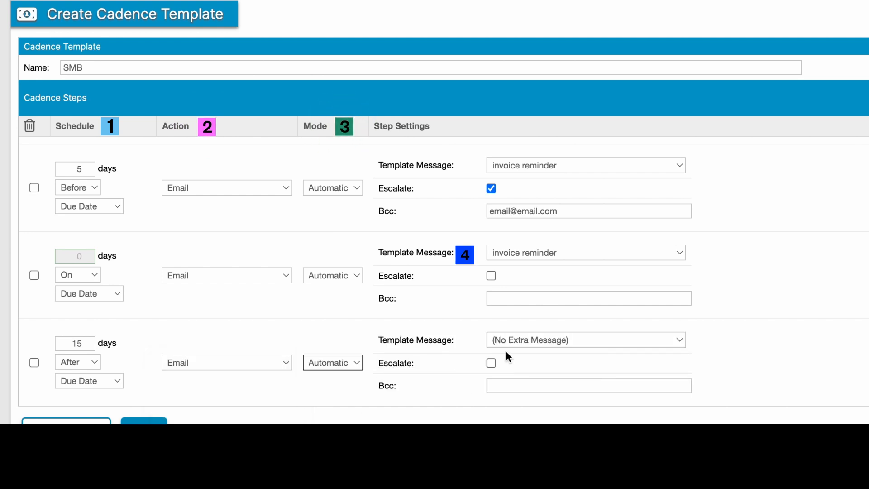
Set the third step's template message to AR Cadence - Past Due and save the cadence template
left_click(514, 341)
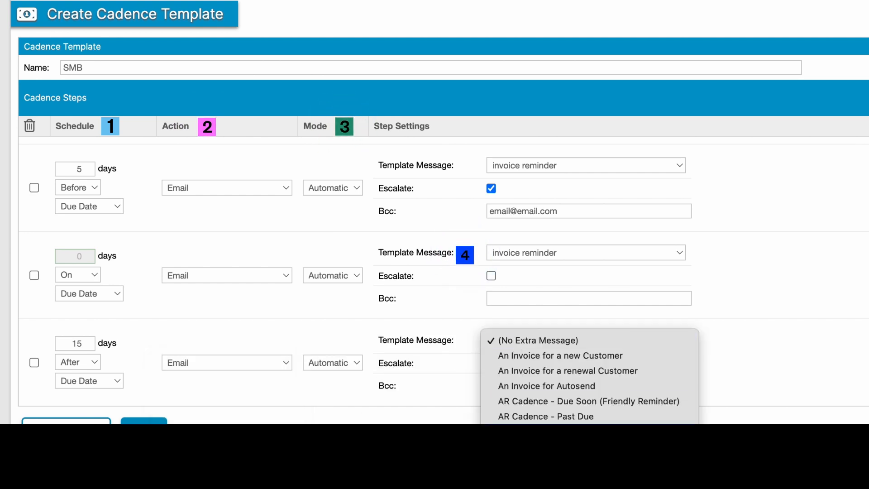
left_click(545, 416)
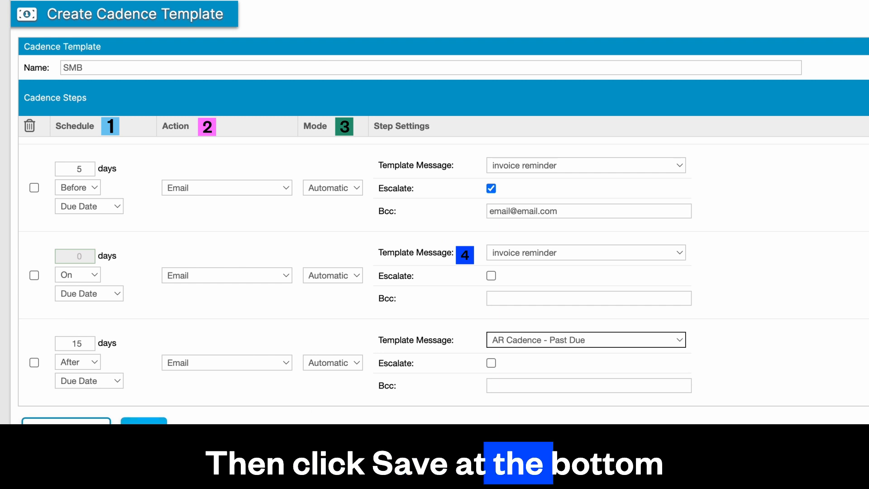
left_click(154, 423)
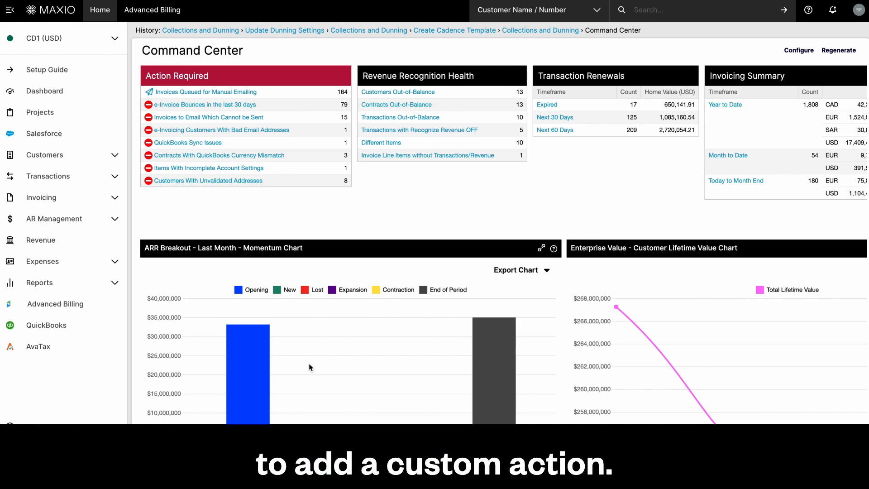
Go from the Command Center to the Collections and Dunning configuration and open the list of cadence actions
left_click(74, 221)
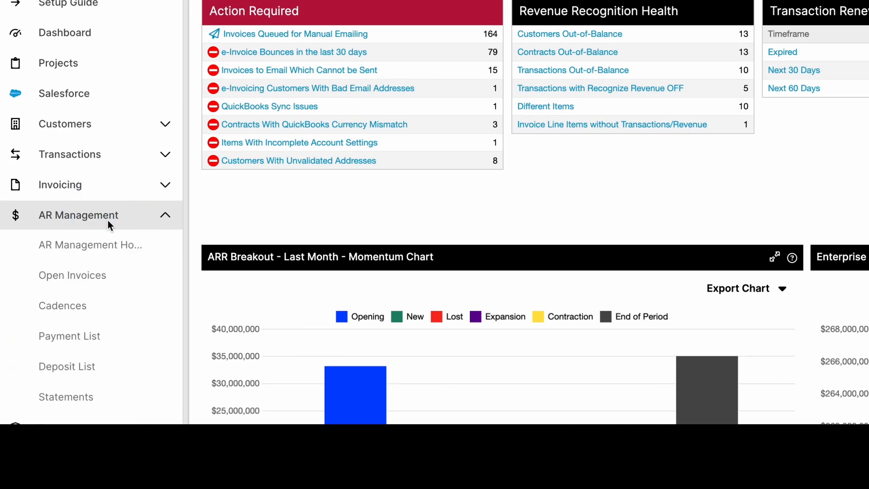
left_click(73, 304)
left_click(848, 64)
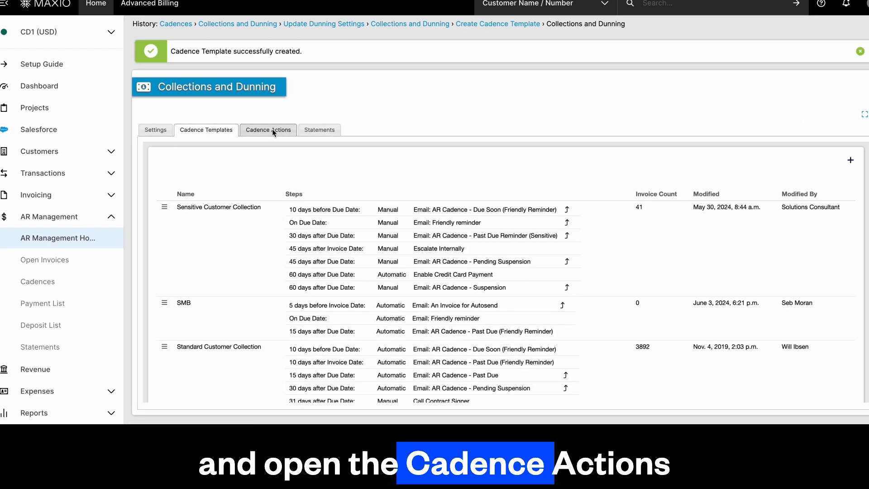
left_click(272, 131)
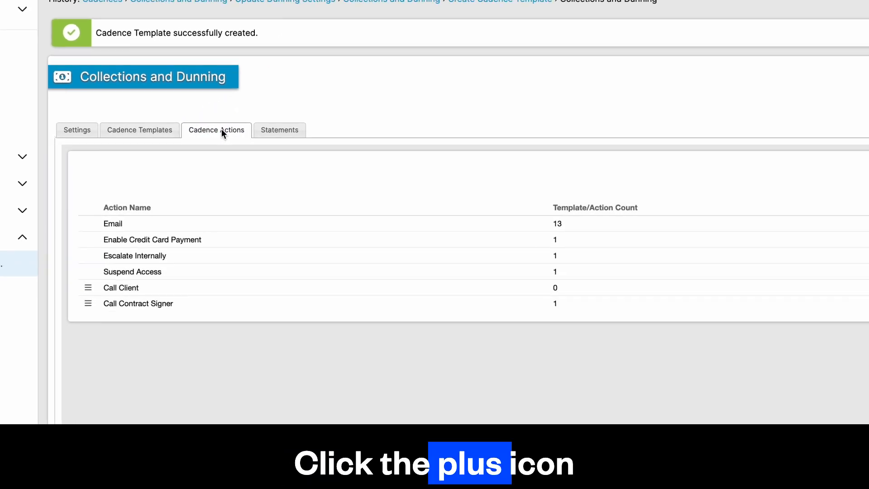
Add a custom cadence action named Example
left_click(848, 167)
type("Exampe")
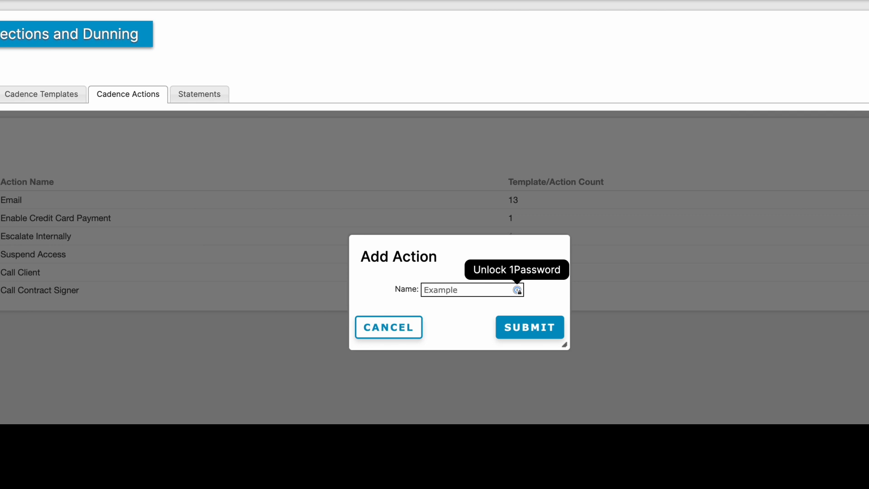
left_click(510, 326)
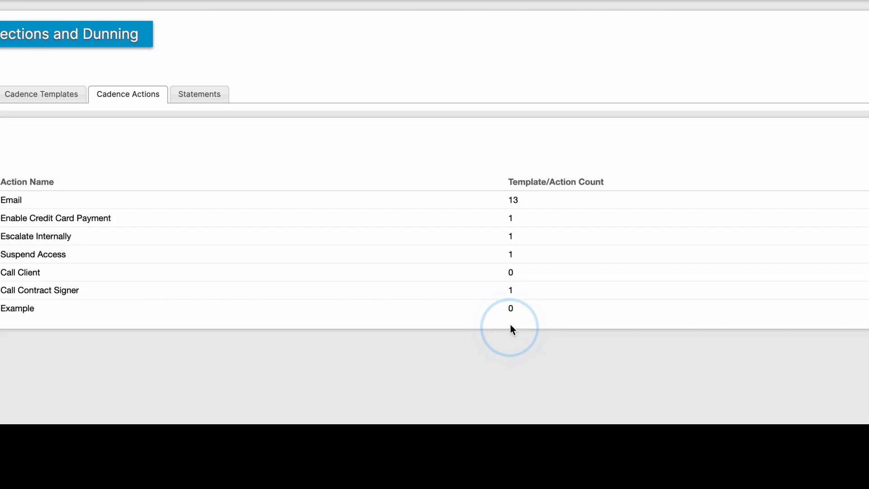